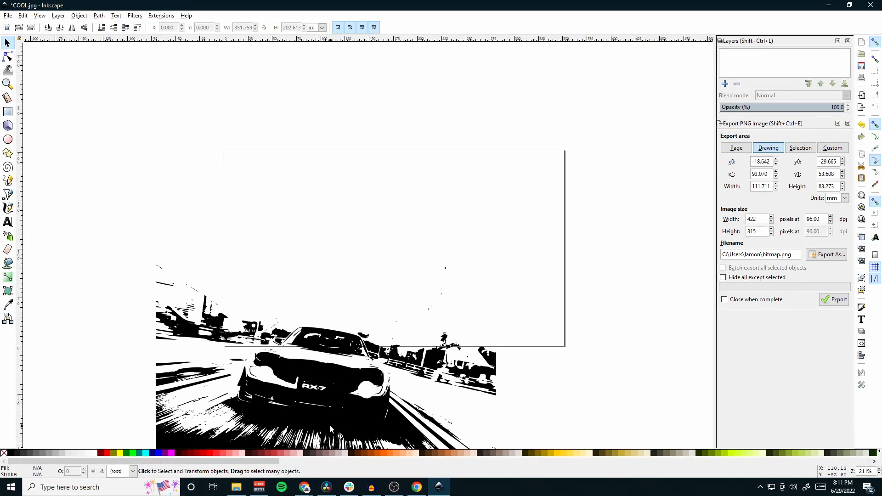
- Reposition the traced car, landscape and portrait artwork on their canvases, and move the portrait's original image closer to its trace
{"action": "left_click_drag", "start_coordinate": [330, 429], "coordinate": [403, 304]}
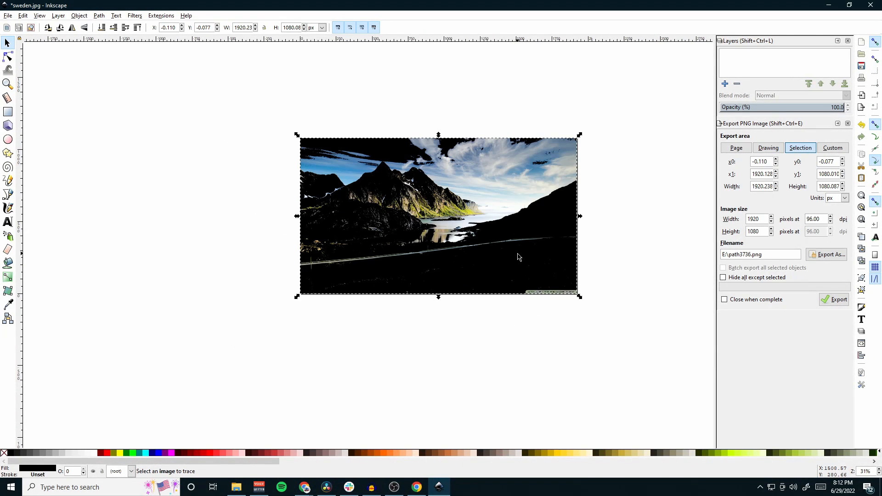
{"action": "left_click_drag", "start_coordinate": [518, 257], "coordinate": [236, 275]}
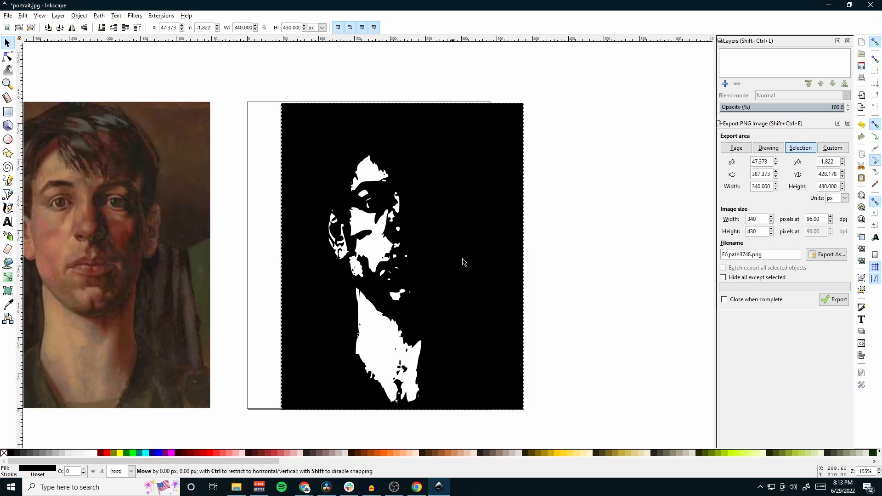
{"action": "left_click_drag", "start_coordinate": [333, 271], "coordinate": [378, 270]}
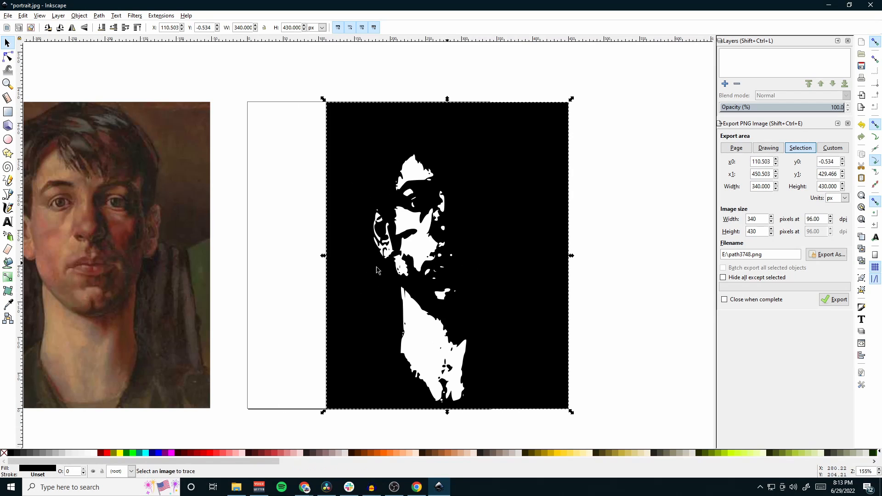
{"action": "left_click", "coordinate": [157, 290]}
{"action": "left_click_drag", "start_coordinate": [156, 291], "coordinate": [255, 278]}
{"action": "left_click", "coordinate": [645, 199]}
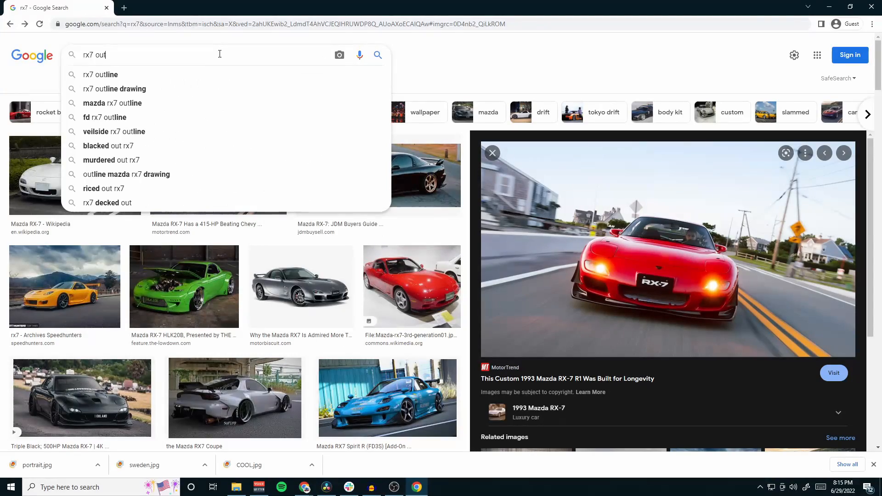
- Search Google Images for "rx7 outline"
{"action": "type", "text": "line"}
{"action": "key", "text": "Return"}
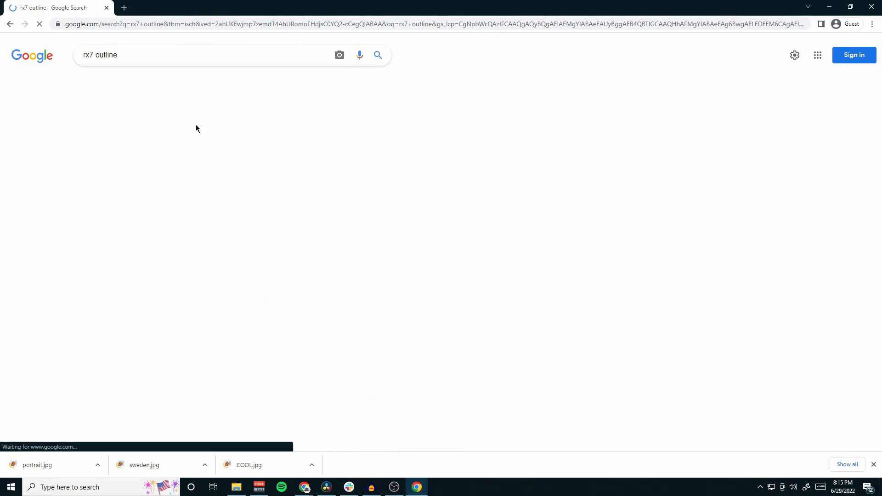
{"action": "scroll", "coordinate": [101, 125], "scroll_direction": "down", "scroll_amount": 1}
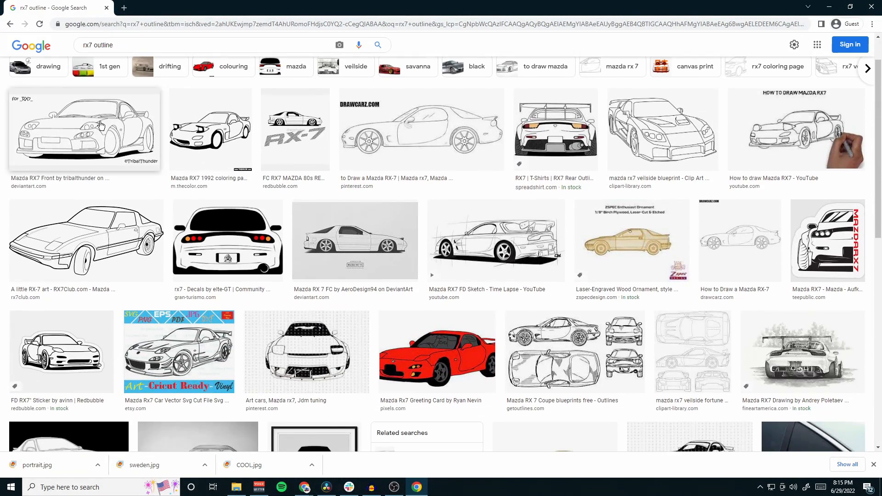
- Open the preview of the Mazda RX7 Front line drawing from DeviantArt and save the image
{"action": "left_click", "coordinate": [102, 125]}
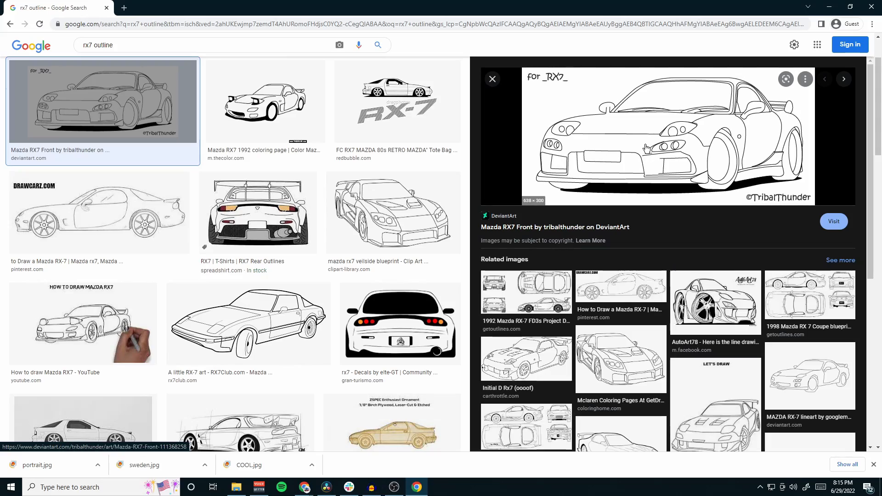
{"action": "right_click", "coordinate": [647, 147]}
{"action": "left_click", "coordinate": [685, 253]}
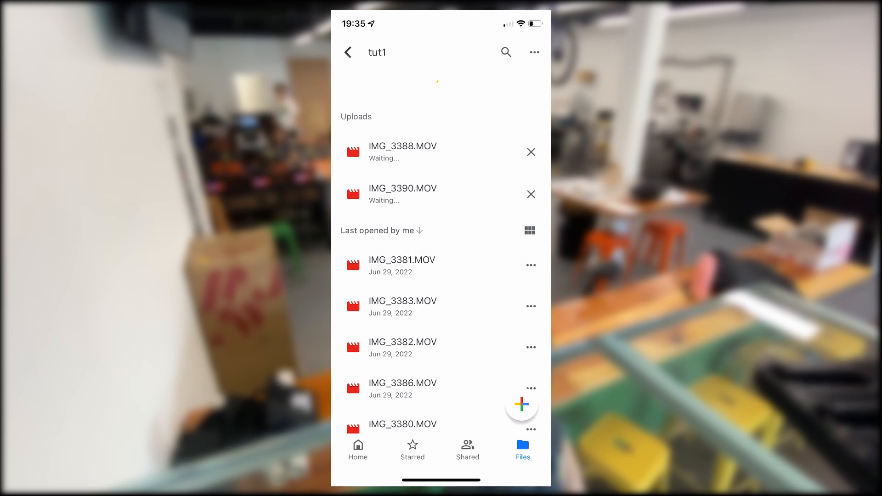
- From the tut1 folder on Google Drive, open the camera in photo mode and focus it on the paper sketches
{"action": "left_click", "coordinate": [532, 429]}
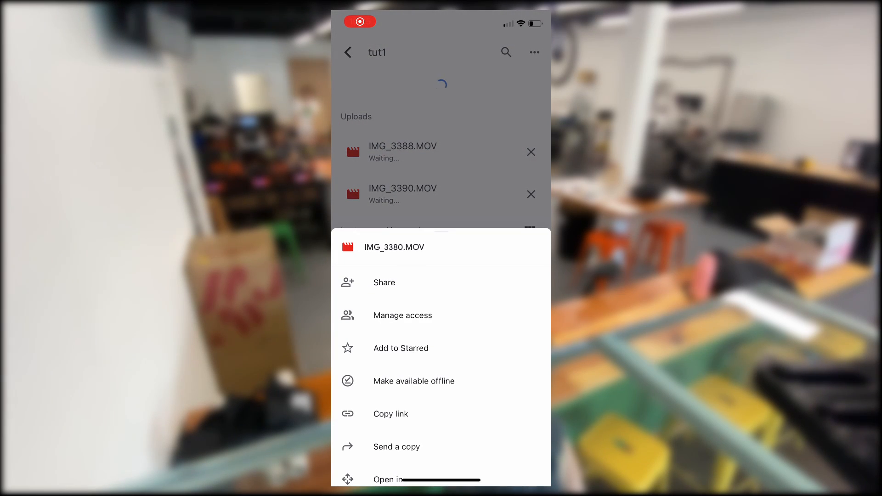
{"action": "left_click", "coordinate": [441, 138]}
{"action": "left_click", "coordinate": [522, 404]}
{"action": "left_click", "coordinate": [515, 355]}
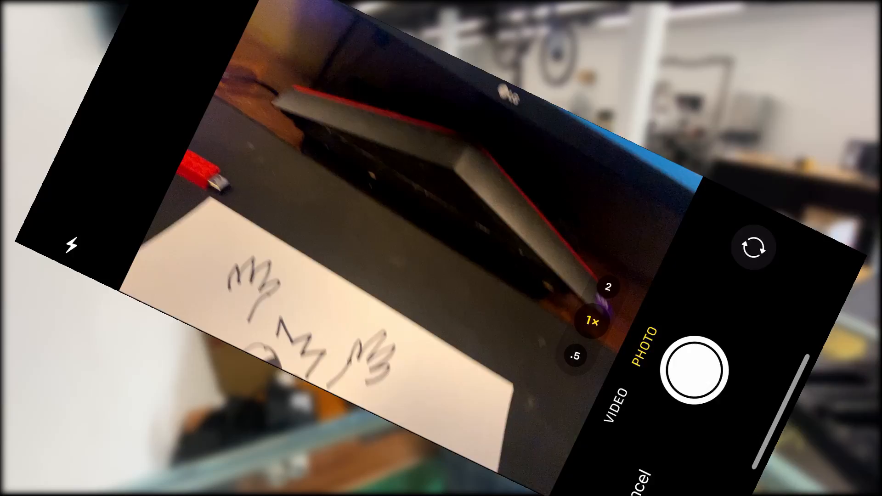
{"action": "left_click", "coordinate": [401, 419]}
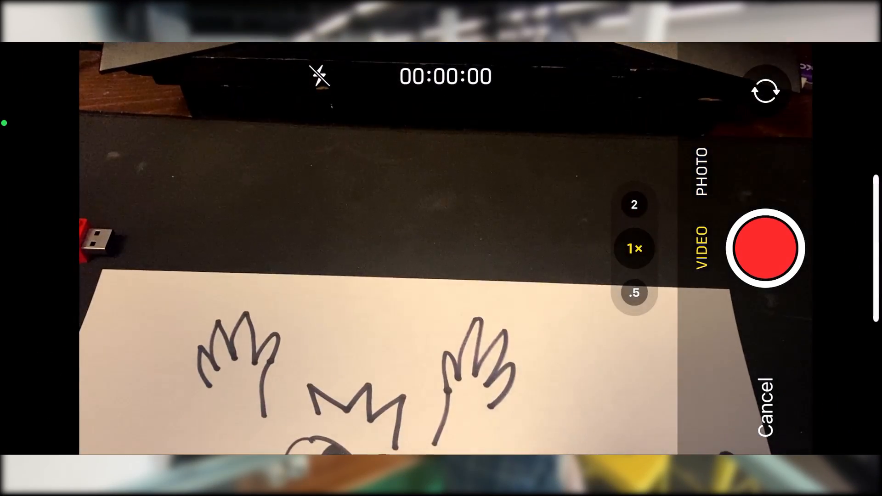
{"action": "left_click", "coordinate": [703, 171]}
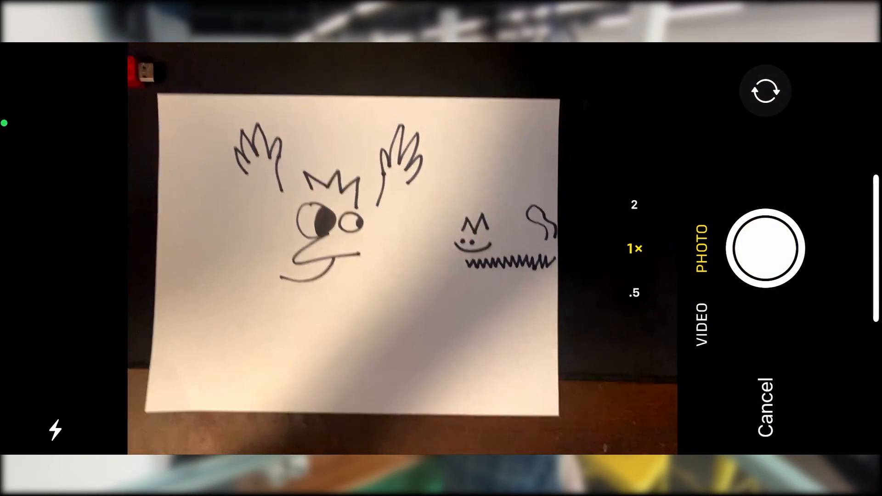
{"action": "left_click", "coordinate": [571, 316]}
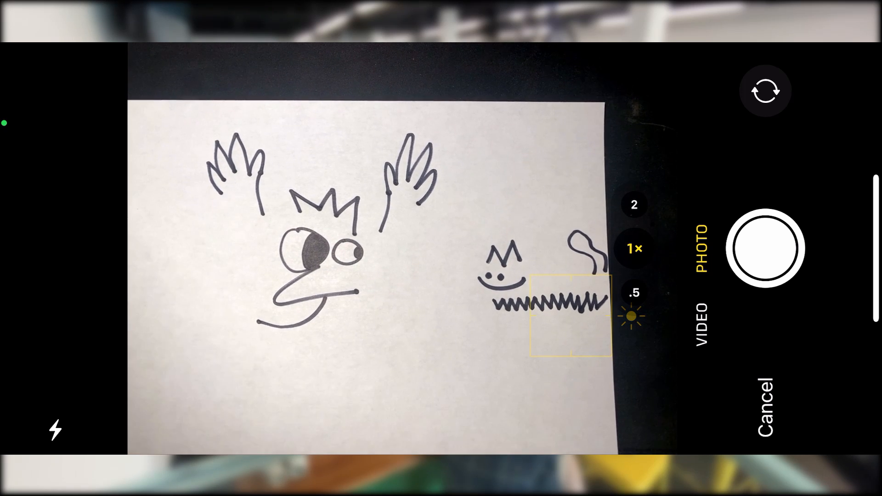
{"action": "left_click", "coordinate": [399, 250]}
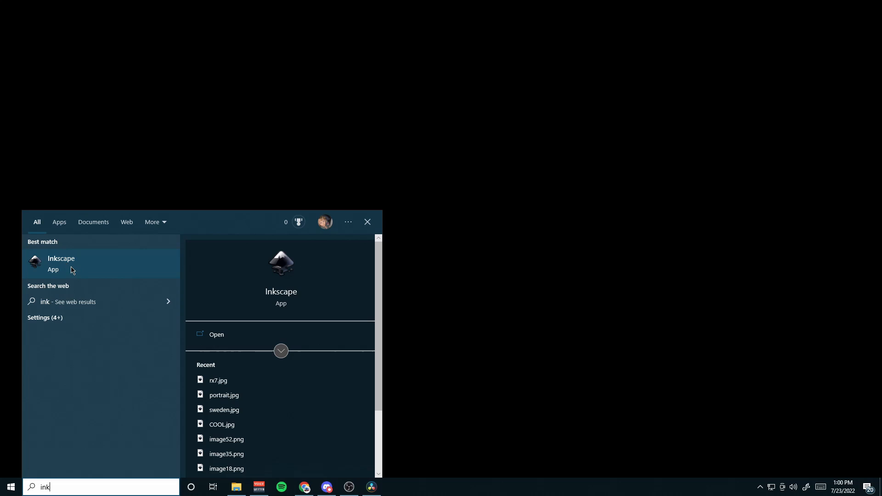
- Launch Inkscape and import rx7.jpg from the tut folder as an embedded image, with DPI from file and automatic rendering
{"action": "left_click", "coordinate": [72, 270]}
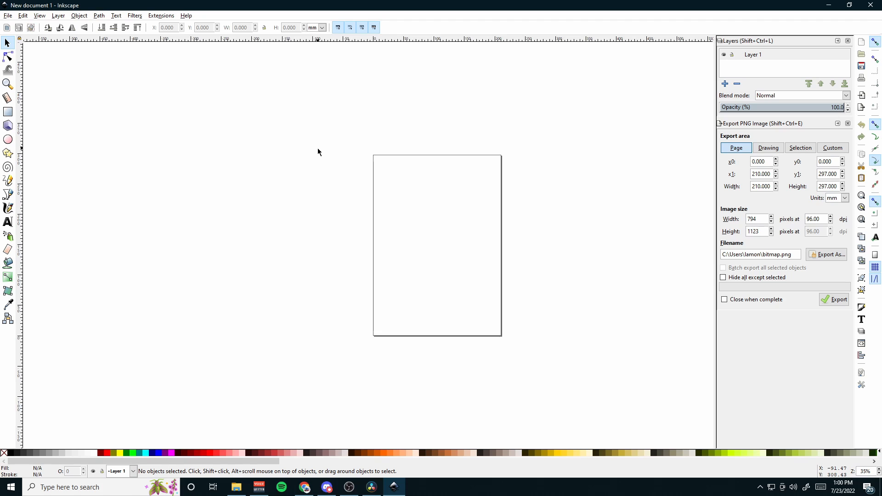
{"action": "scroll", "coordinate": [473, 223], "scroll_direction": "down", "scroll_amount": 1}
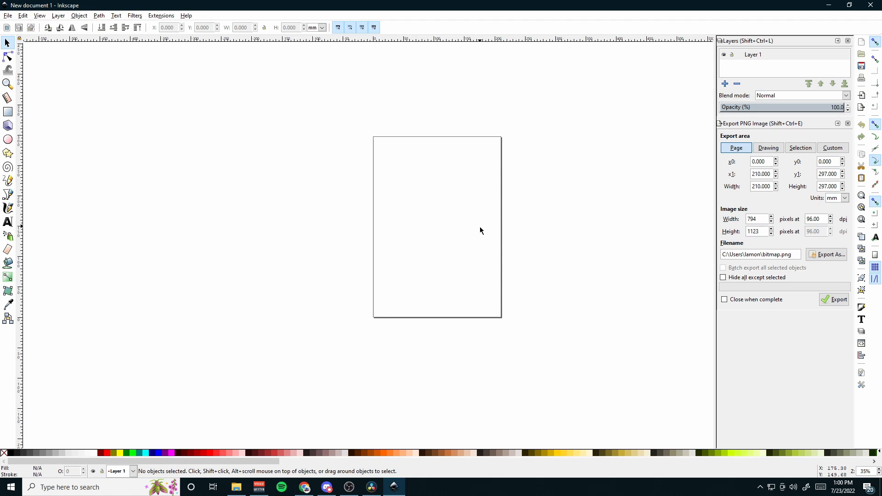
{"action": "left_click", "coordinate": [8, 18]}
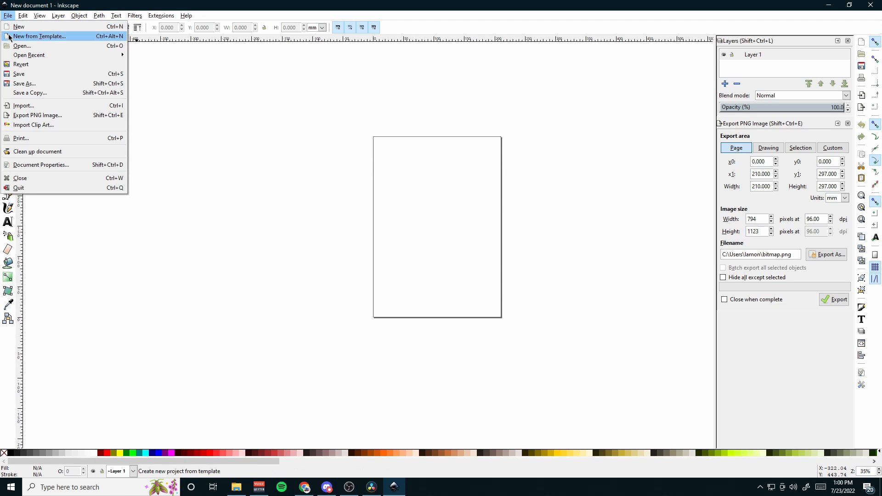
{"action": "left_click", "coordinate": [49, 105]}
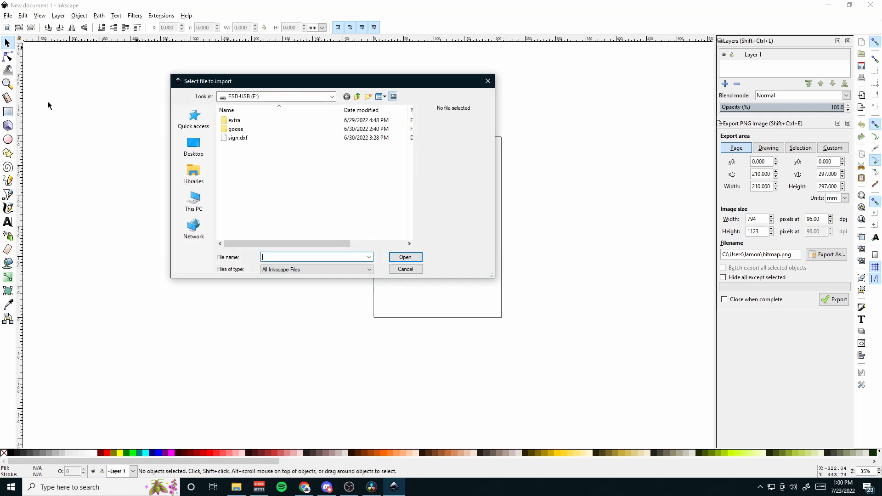
{"action": "double_click", "coordinate": [234, 120]}
{"action": "double_click", "coordinate": [236, 140]}
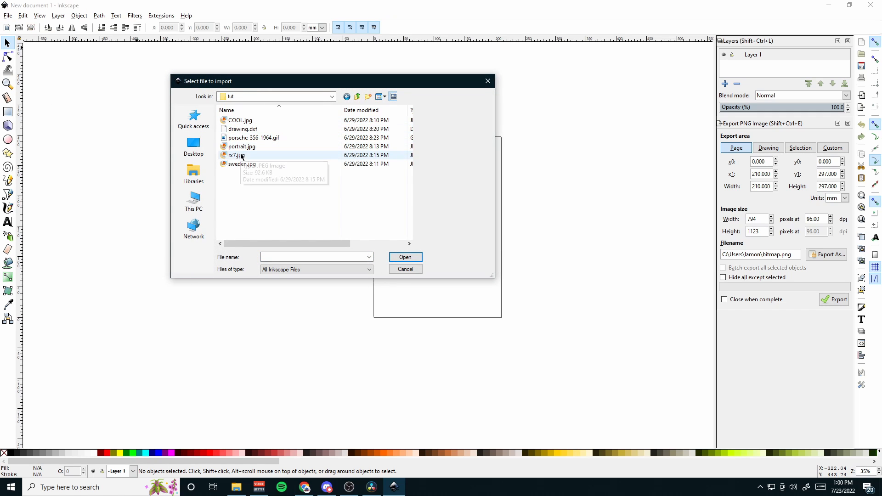
{"action": "left_click", "coordinate": [246, 156]}
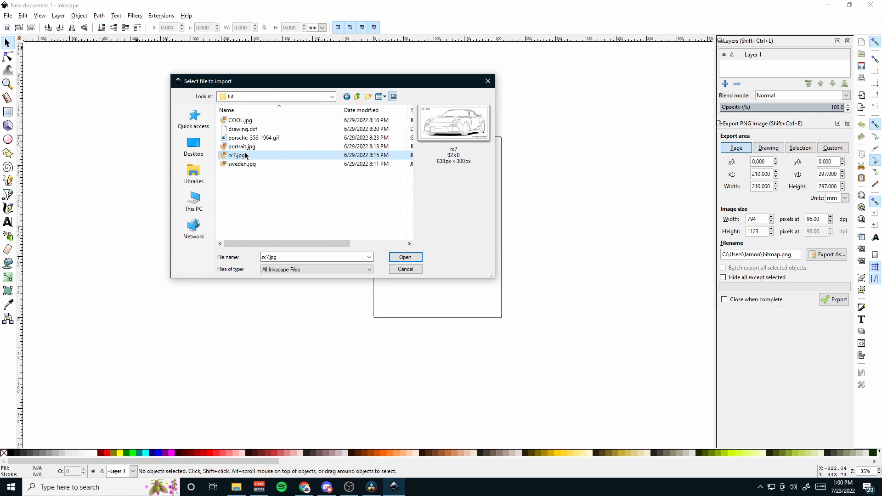
{"action": "left_click", "coordinate": [407, 260]}
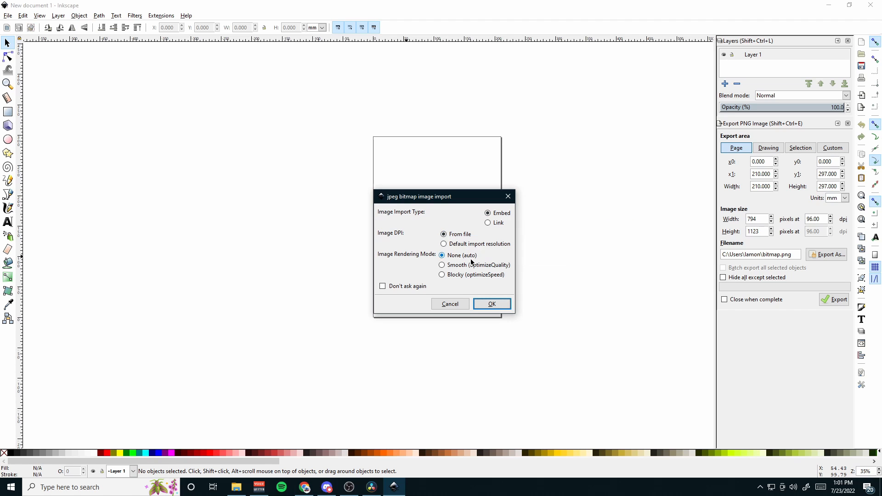
{"action": "left_click", "coordinate": [493, 304]}
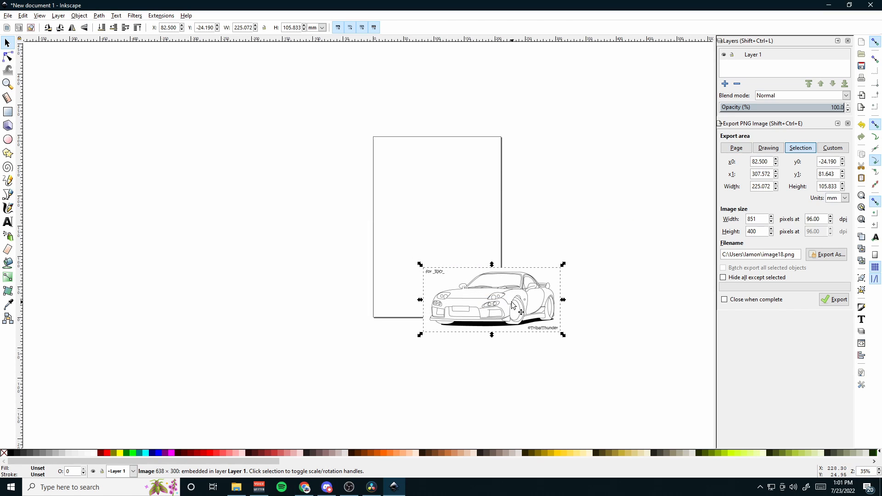
- Move the car image onto the middle of the page and open Trace Bitmap for it, enlarged and with live preview enabled
{"action": "left_click_drag", "start_coordinate": [492, 304], "coordinate": [439, 229]}
{"action": "left_click", "coordinate": [99, 15]}
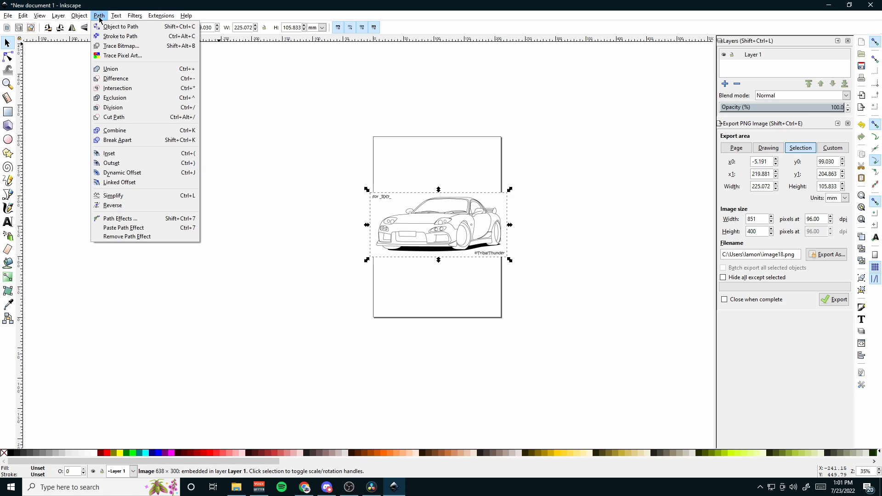
{"action": "left_click", "coordinate": [111, 47]}
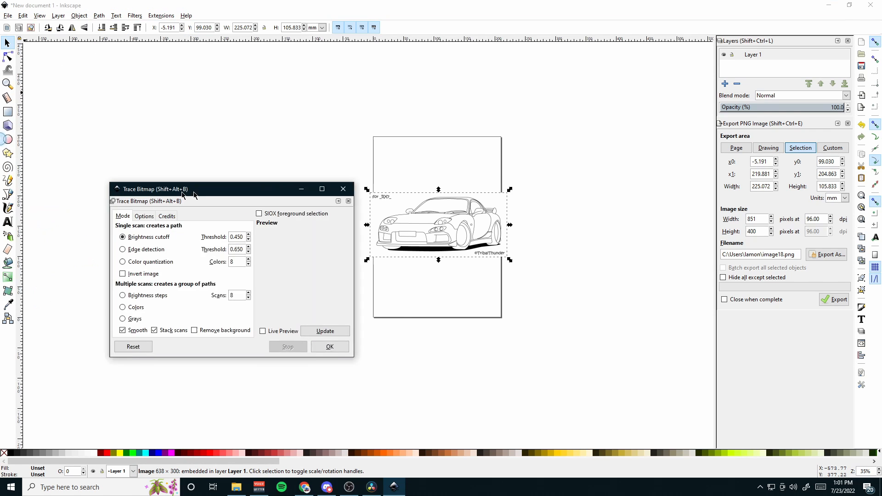
{"action": "mouse_move", "coordinate": [180, 193]}
{"action": "left_mouse_down"}
{"action": "mouse_move", "coordinate": [215, 179]}
{"action": "mouse_move", "coordinate": [190, 168]}
{"action": "left_mouse_up"}
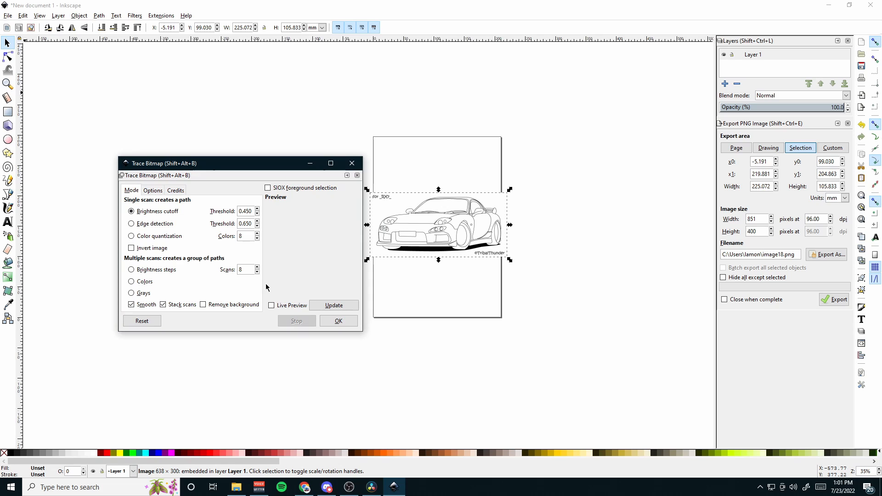
{"action": "left_click", "coordinate": [272, 306]}
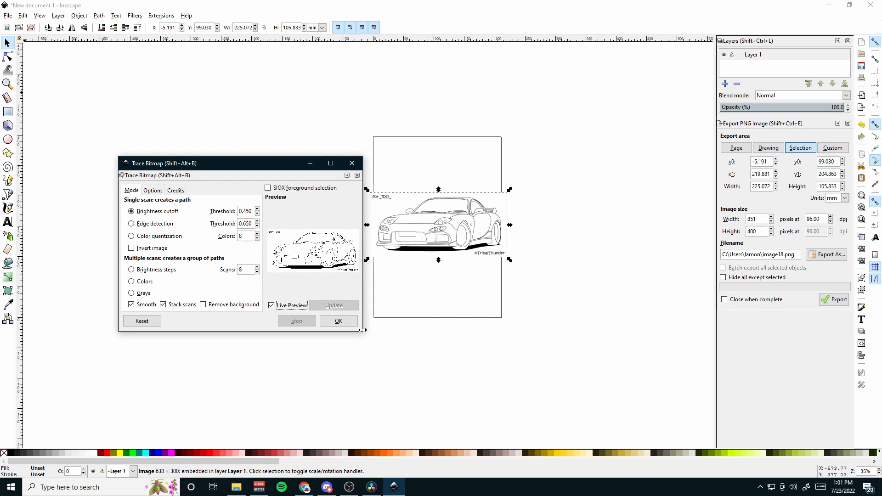
{"action": "left_click_drag", "start_coordinate": [364, 336], "coordinate": [442, 407]}
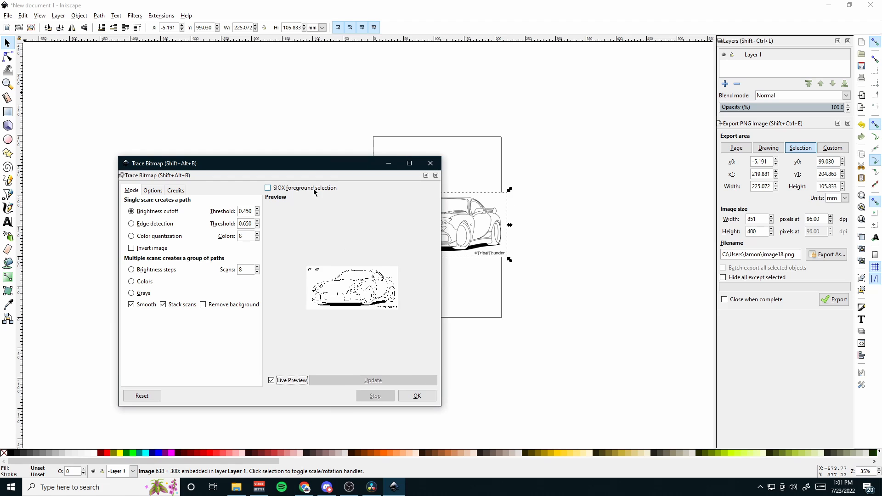
{"action": "left_click_drag", "start_coordinate": [300, 164], "coordinate": [275, 132]}
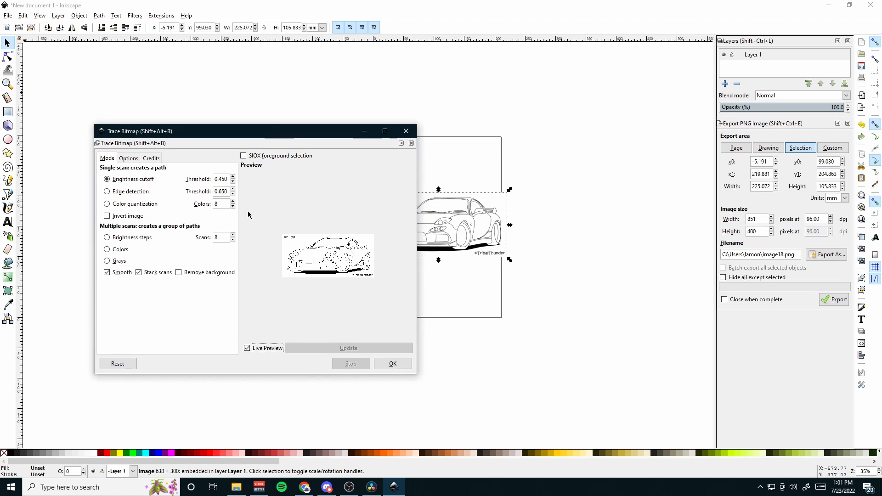
- Try brightness cutoff thresholds of 0.810 and 0.540 for the car trace
{"action": "left_click", "coordinate": [233, 177]}
{"action": "left_click", "coordinate": [233, 177]}
{"action": "left_click", "coordinate": [233, 177]}
{"action": "left_click", "coordinate": [233, 176]}
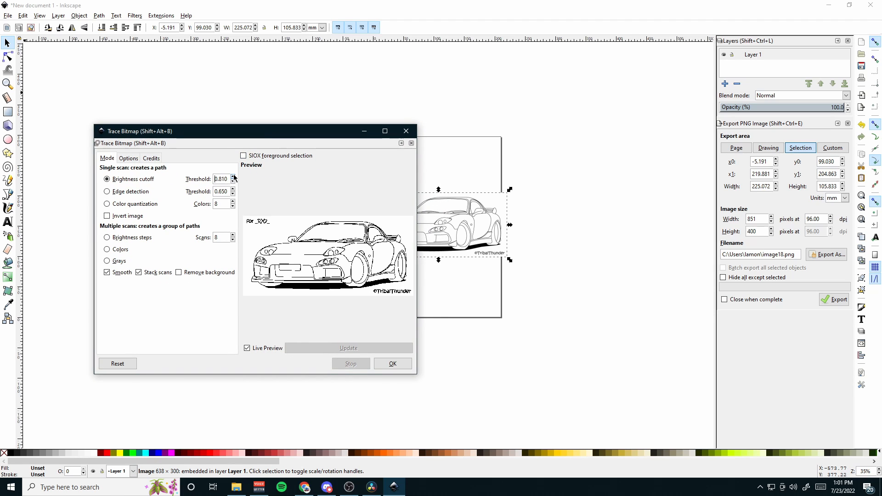
{"action": "left_click", "coordinate": [233, 182]}
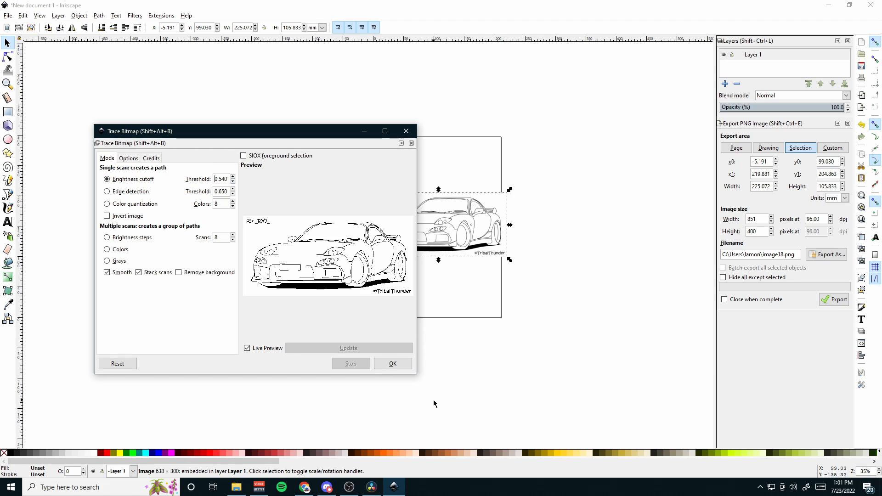
- Enlarge the Trace Bitmap preview further and set the brightness cutoff threshold to 0.660
{"action": "left_click_drag", "start_coordinate": [417, 375], "coordinate": [539, 446]}
{"action": "left_click_drag", "start_coordinate": [330, 133], "coordinate": [262, 101]}
{"action": "left_click", "coordinate": [165, 146]}
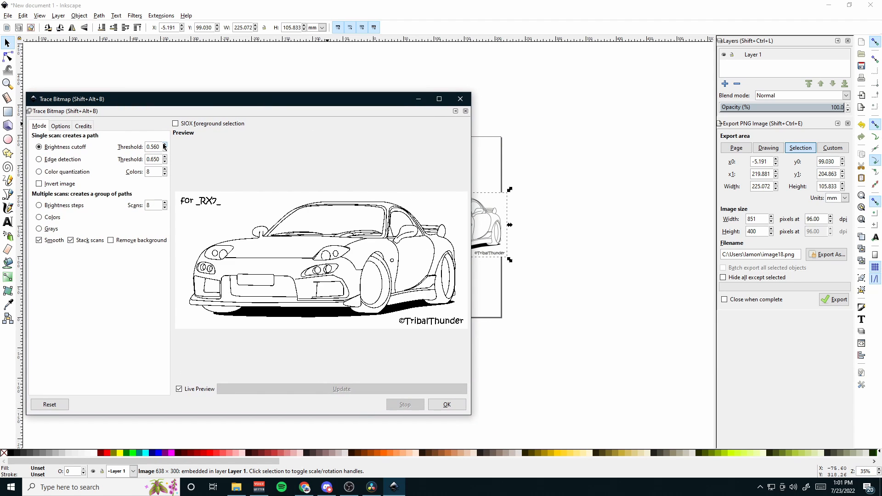
{"action": "left_click", "coordinate": [164, 149]}
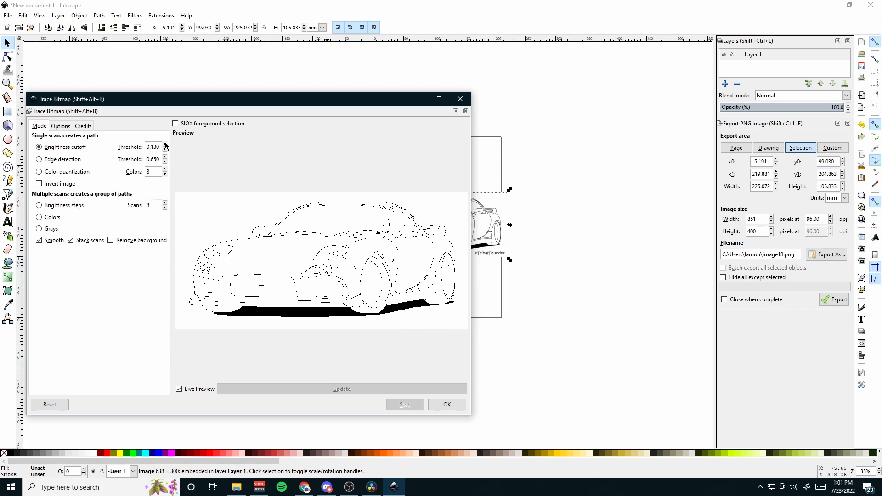
{"action": "left_click", "coordinate": [166, 144]}
{"action": "left_click", "coordinate": [165, 145]}
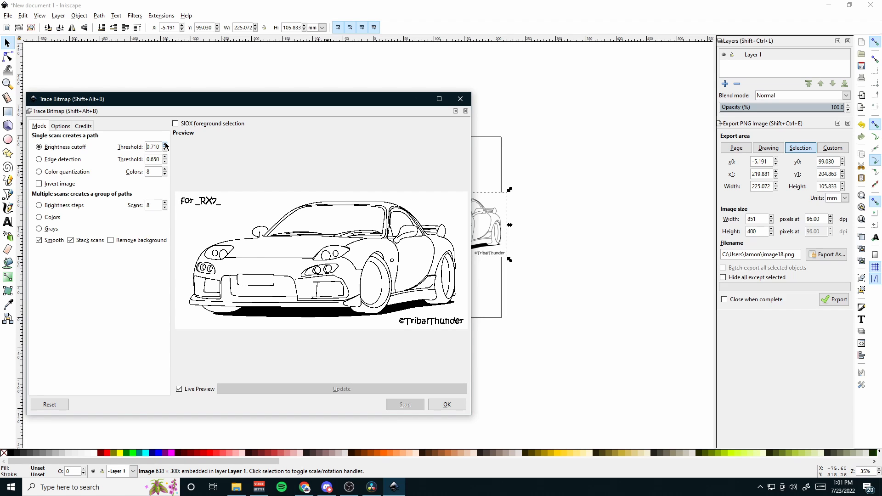
{"action": "left_click", "coordinate": [165, 150]}
{"action": "left_click", "coordinate": [165, 150]}
{"action": "left_click", "coordinate": [166, 146]}
{"action": "left_click", "coordinate": [166, 150]}
- Try the Grays trace mode, toggling Smooth and Stack scans off and back on, and switch to Brightness steps
{"action": "left_click", "coordinate": [39, 229]}
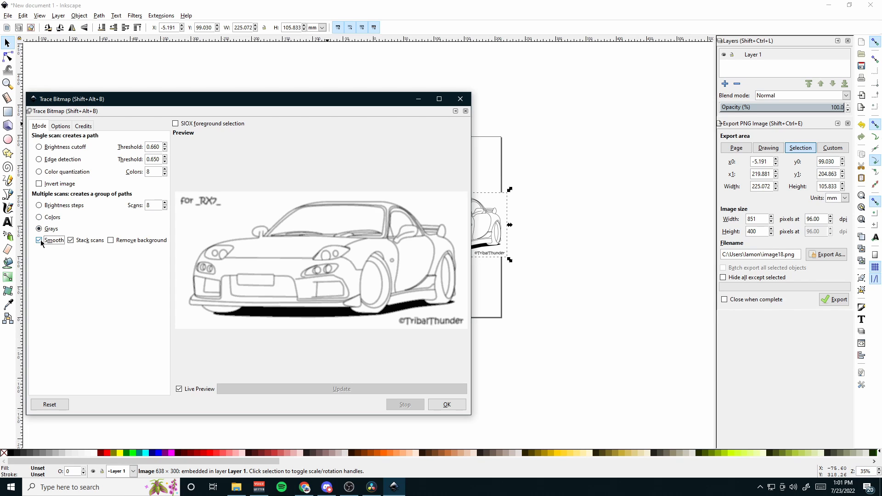
{"action": "left_click", "coordinate": [40, 242]}
{"action": "left_click", "coordinate": [40, 242]}
{"action": "left_click", "coordinate": [79, 242]}
{"action": "left_click", "coordinate": [79, 242]}
{"action": "left_click", "coordinate": [39, 205]}
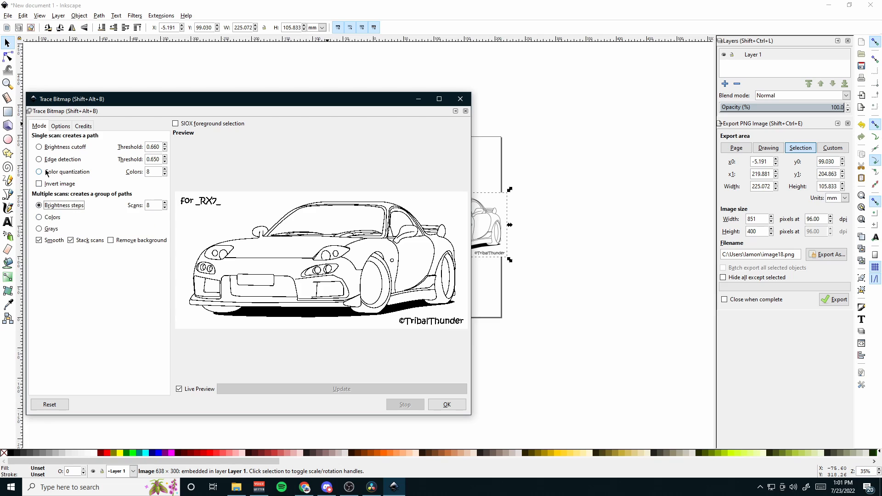
- Trace the car image with brightness cutoff, raising the threshold slightly, and close Trace Bitmap
{"action": "left_click", "coordinate": [39, 147]}
{"action": "left_click", "coordinate": [165, 145]}
{"action": "left_click", "coordinate": [165, 145]}
{"action": "left_click", "coordinate": [437, 409]}
{"action": "left_click", "coordinate": [461, 100]}
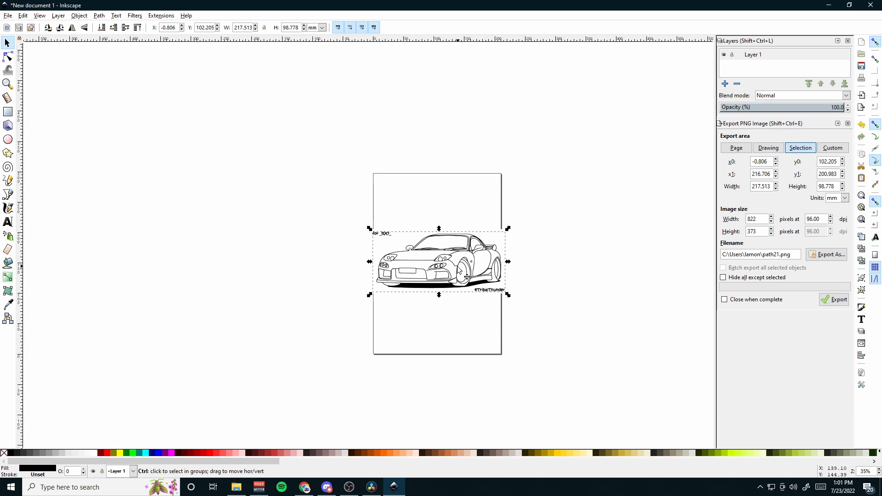
- Move the original bitmap off the traced car vector and delete the bitmap
{"action": "scroll", "coordinate": [455, 242], "scroll_direction": "up", "scroll_amount": 3}
{"action": "left_click_drag", "start_coordinate": [447, 258], "coordinate": [443, 45]}
{"action": "scroll", "coordinate": [420, 366], "scroll_direction": "down", "scroll_amount": 1}
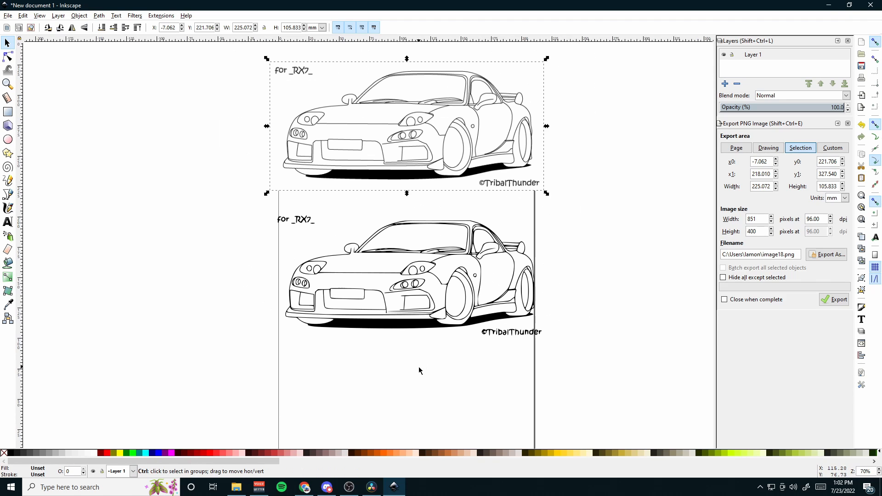
{"action": "left_click_drag", "start_coordinate": [474, 142], "coordinate": [613, 160]}
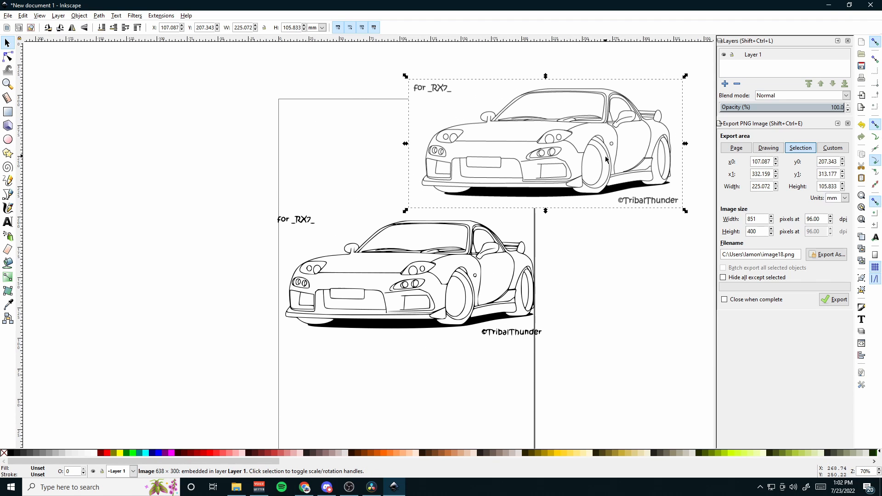
{"action": "key", "text": "Delete"}
{"action": "scroll", "coordinate": [529, 315], "scroll_direction": "up", "scroll_amount": 1}
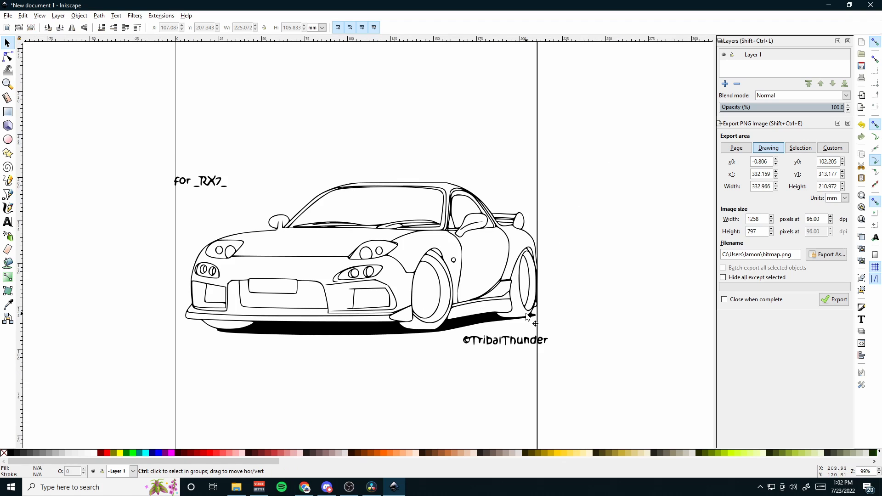
- Edit the traced path by nodes and delete all nodes of the "for _RX7_" text above the car
{"action": "left_click", "coordinate": [227, 188]}
{"action": "key", "text": "n"}
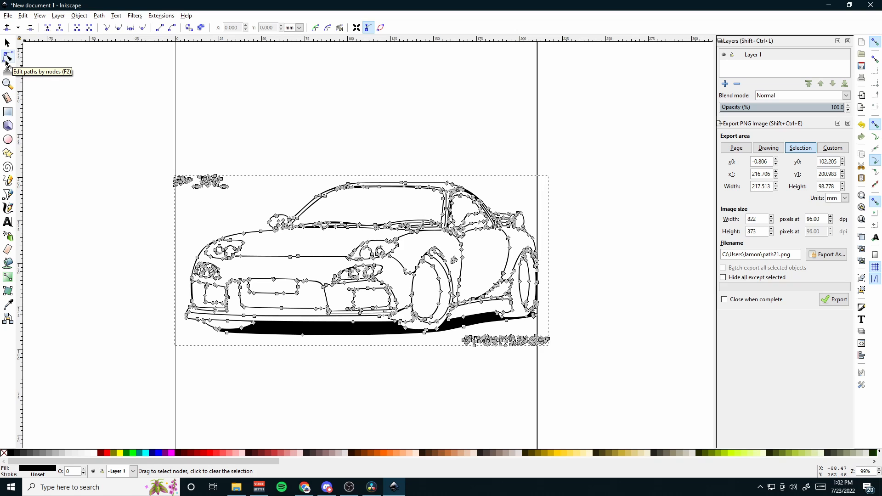
{"action": "left_click", "coordinate": [276, 173]}
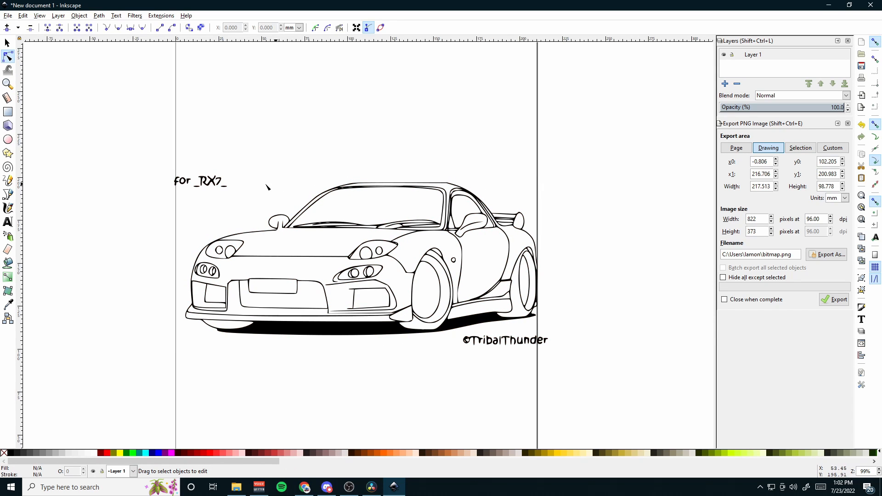
{"action": "left_click", "coordinate": [212, 186]}
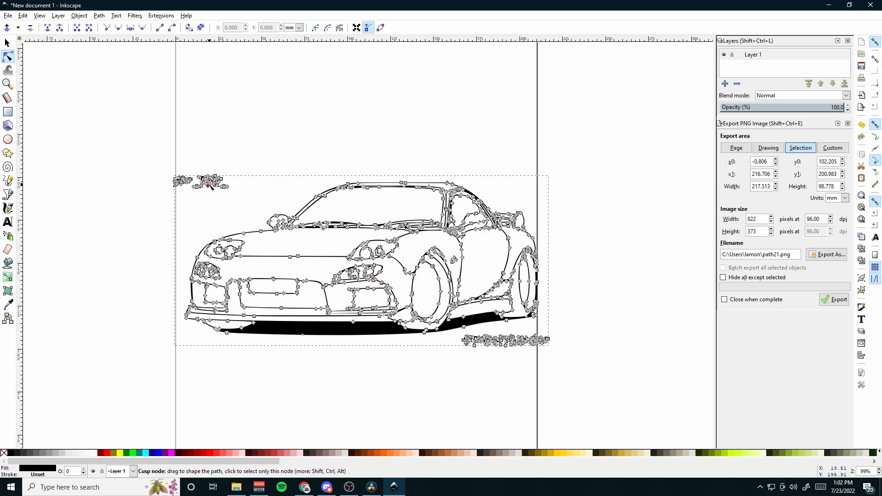
{"action": "left_click_drag", "start_coordinate": [232, 199], "coordinate": [171, 170]}
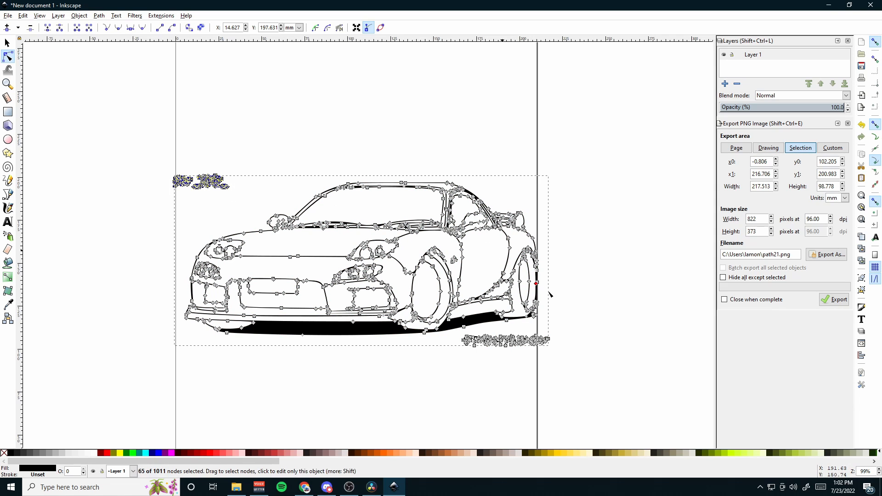
{"action": "key", "text": "Delete"}
- Delete all nodes of the copyright text below the car, deselect the path and return to the selection tool
{"action": "left_click_drag", "start_coordinate": [558, 354], "coordinate": [461, 333]}
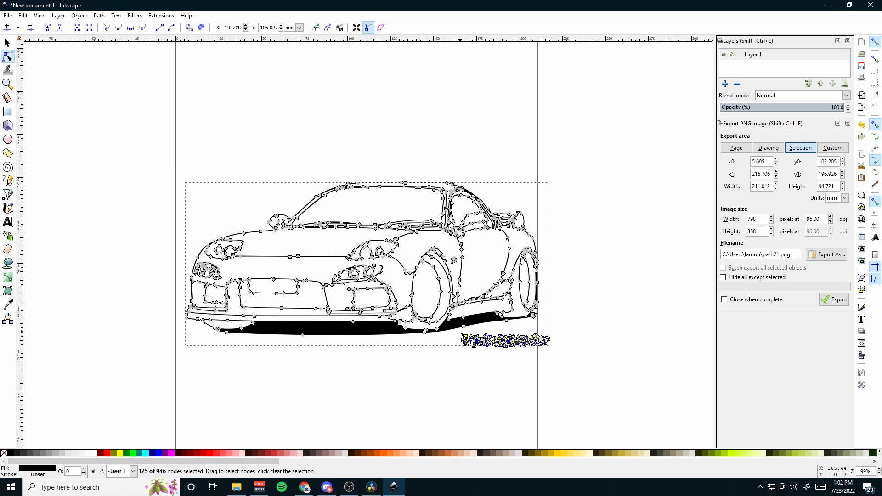
{"action": "key", "text": "Delete"}
{"action": "left_click", "coordinate": [602, 287]}
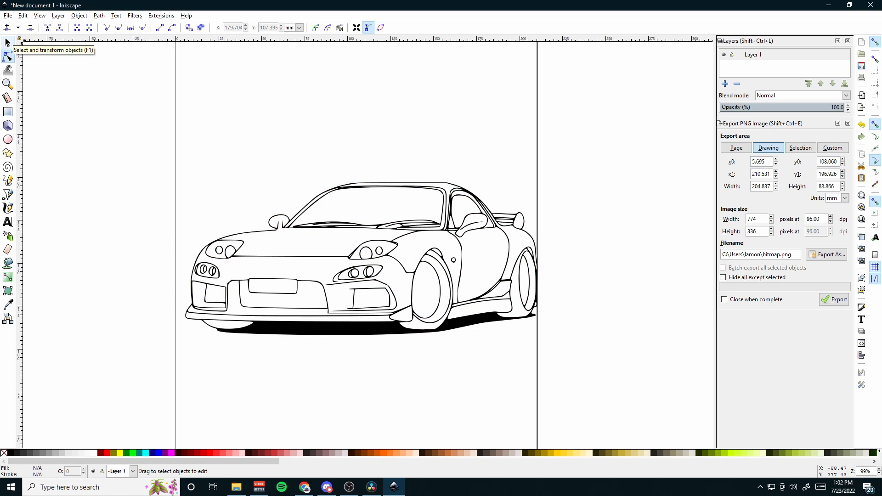
{"action": "left_click", "coordinate": [7, 42]}
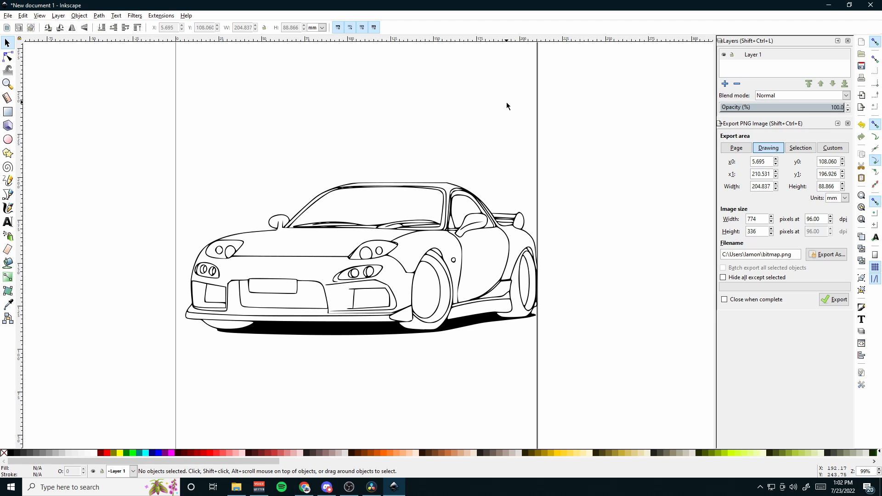
- Save the drawing to the ESD-USB drive as drawing.dxf in Desktop Cutting Plotter (AutoCAD DXF R14) format, with LWPOLYLINE line output and base unit pt
{"action": "scroll", "coordinate": [537, 147], "scroll_direction": "down", "scroll_amount": 2}
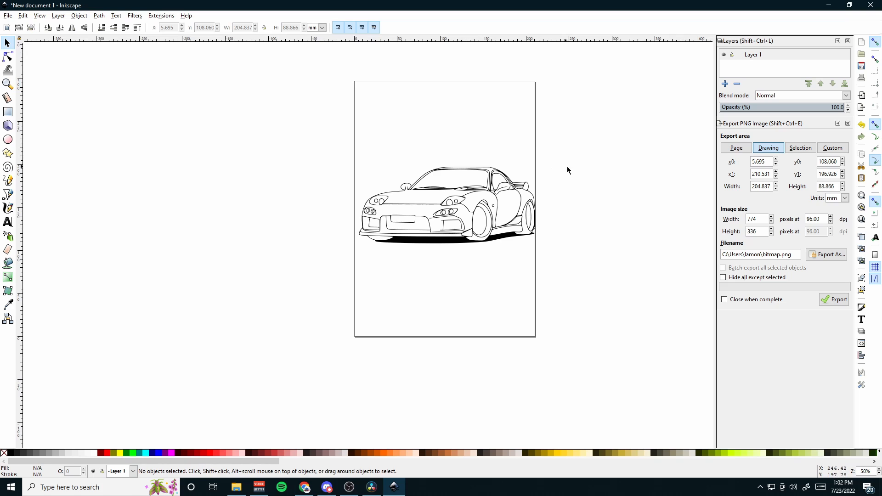
{"action": "left_click", "coordinate": [7, 16]}
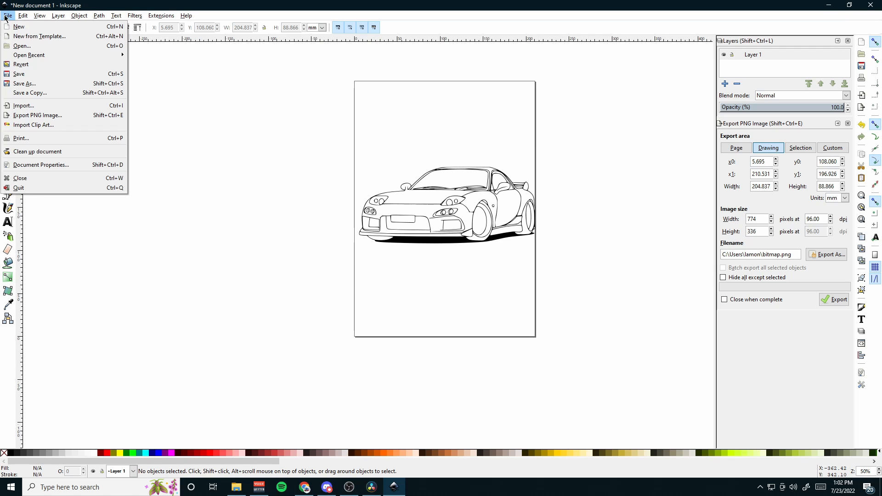
{"action": "left_click", "coordinate": [24, 84]}
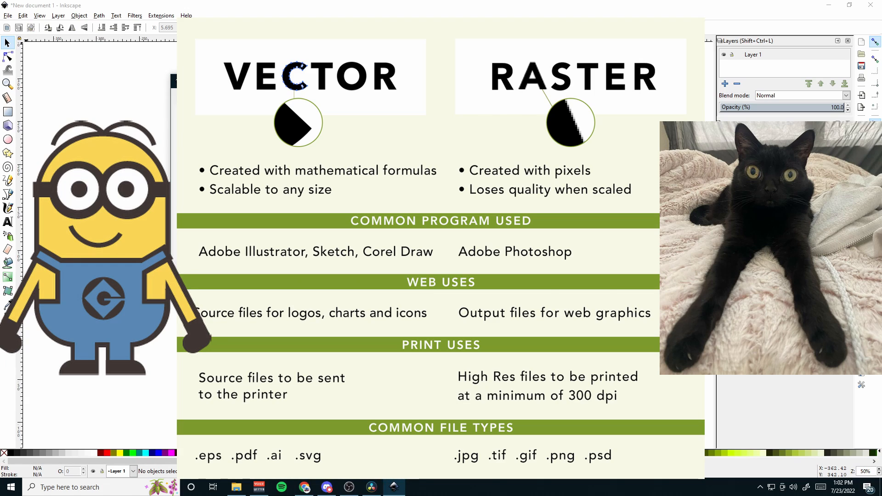
{"action": "key", "text": "alt+Tab"}
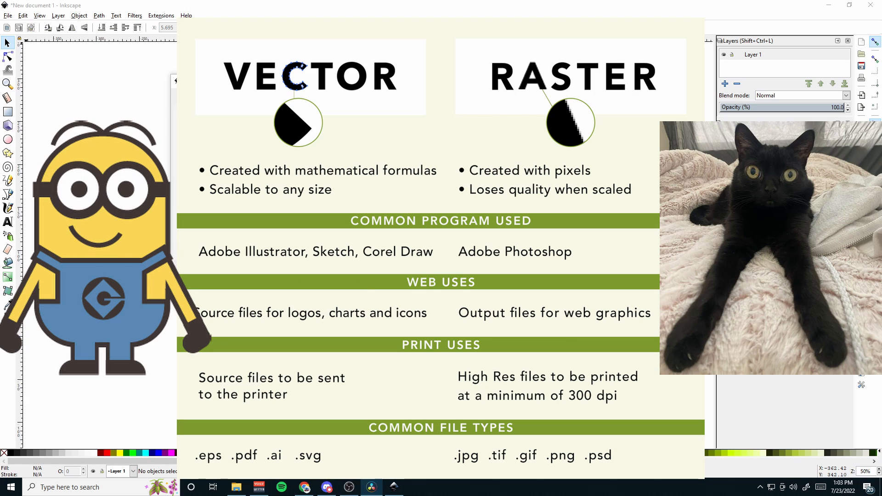
{"action": "key", "text": "alt+Tab"}
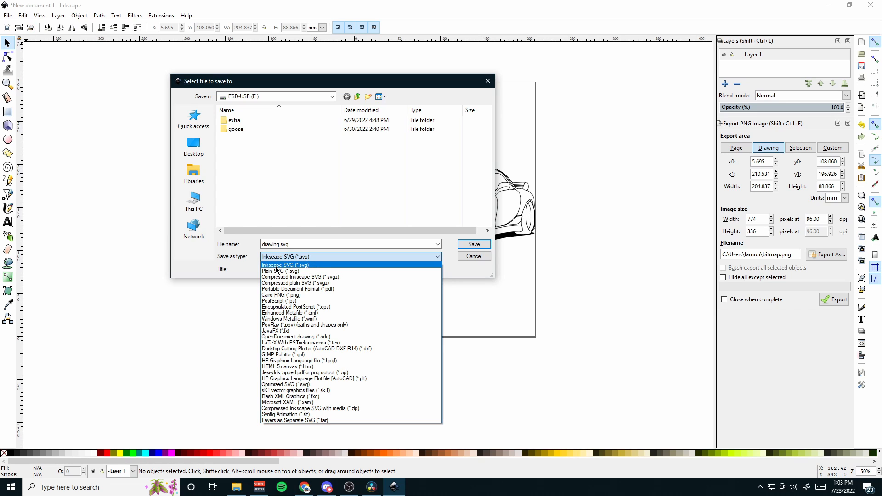
{"action": "left_click", "coordinate": [332, 349]}
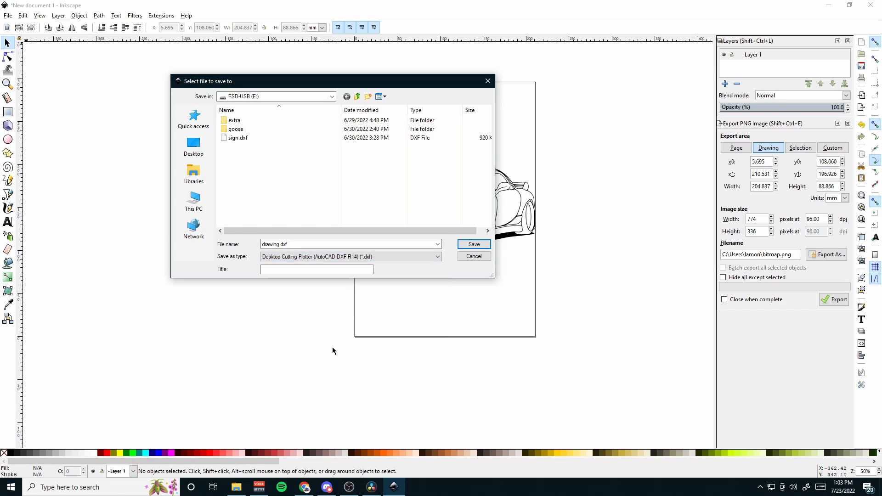
{"action": "left_click", "coordinate": [468, 247]}
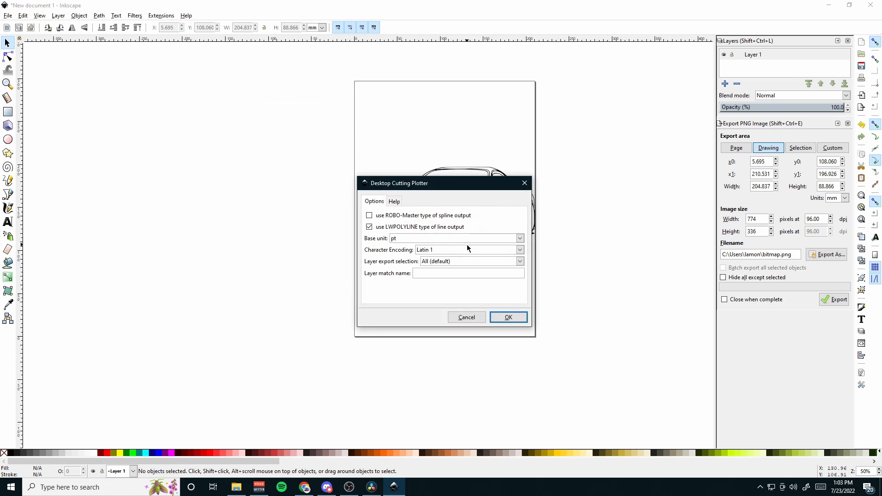
{"action": "left_click", "coordinate": [508, 318]}
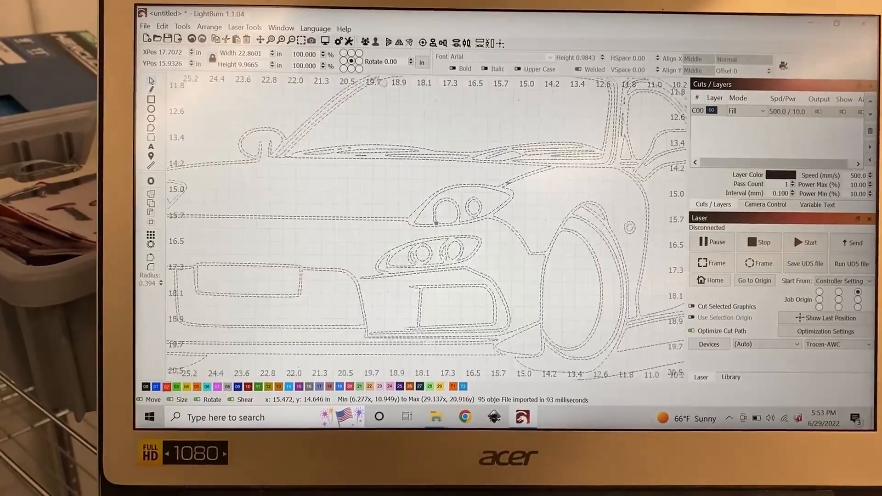
{"action": "scroll", "coordinate": [508, 184], "scroll_direction": "down", "scroll_amount": 5}
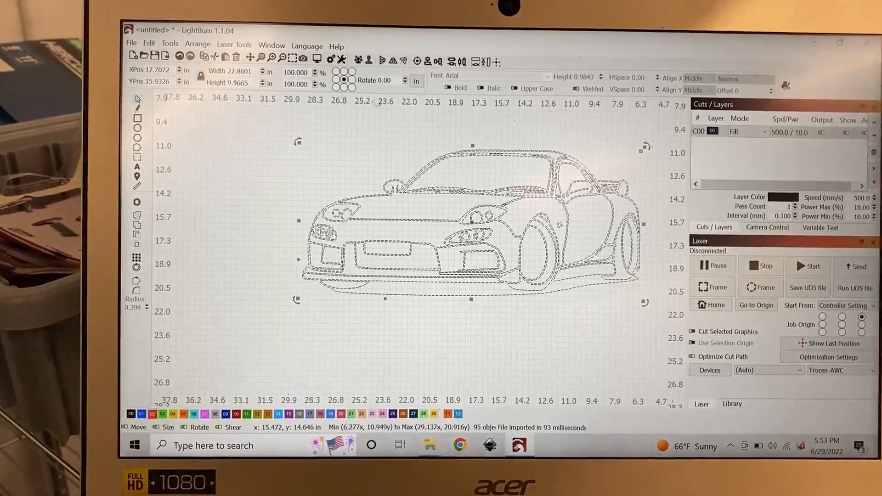